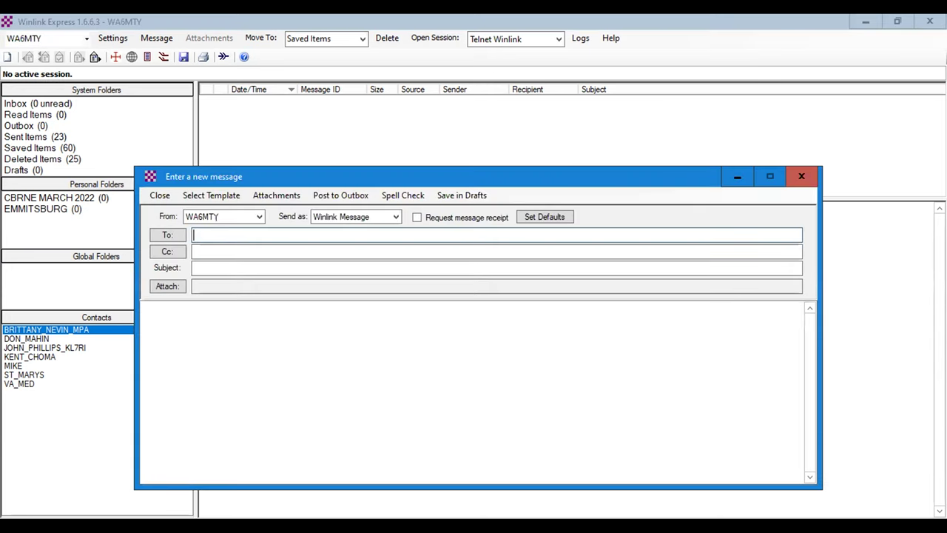
Address the new message to KR7EOC and open its attachments list.
type("KR7EOC")
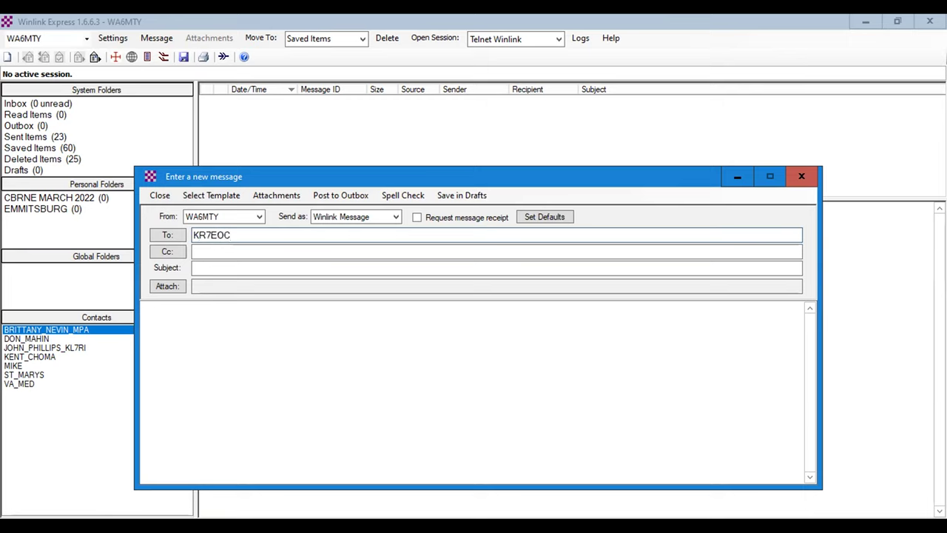
left_click(270, 196)
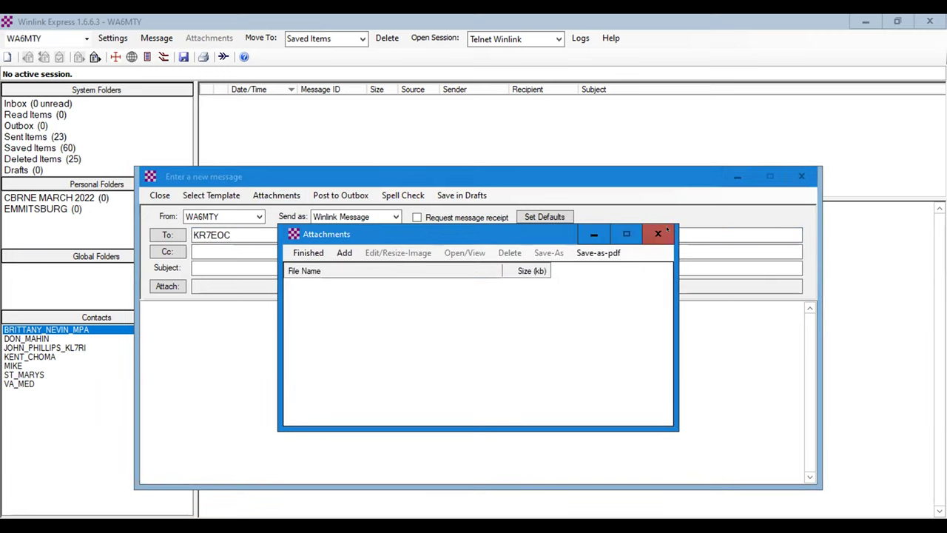
left_click(212, 196)
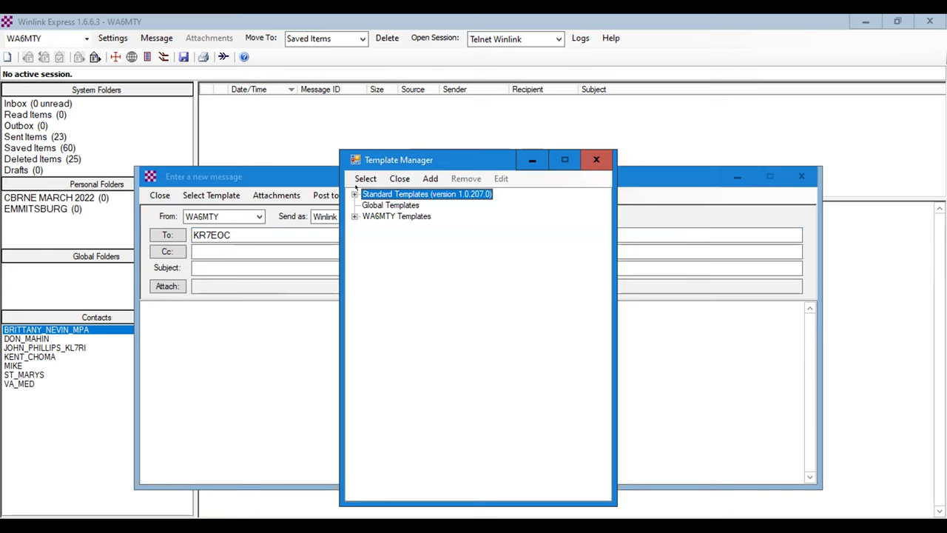
left_click(354, 194)
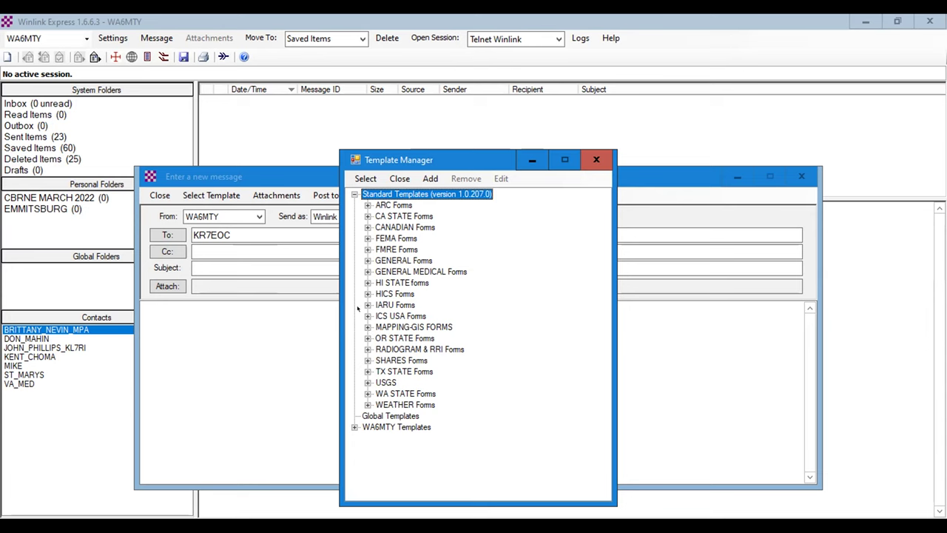
left_click(368, 315)
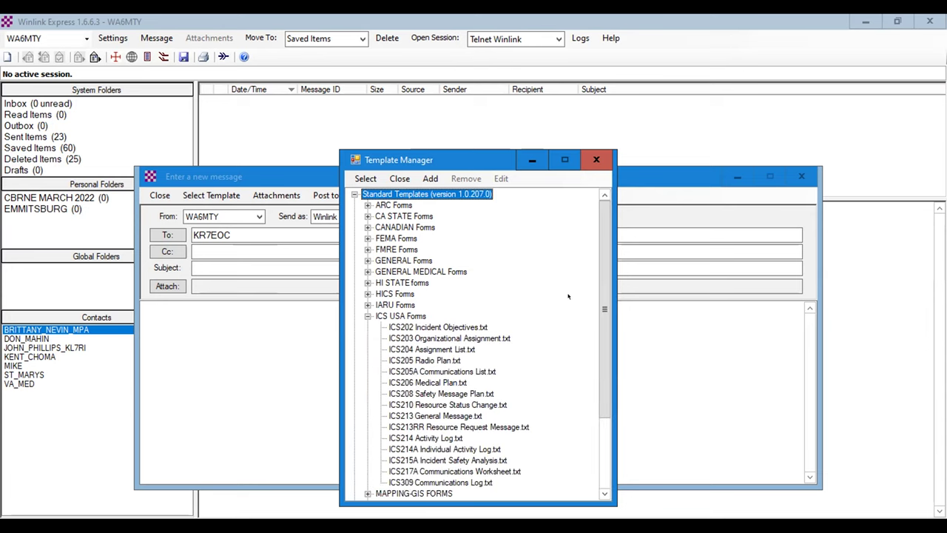
scroll(568, 296, "down", 1)
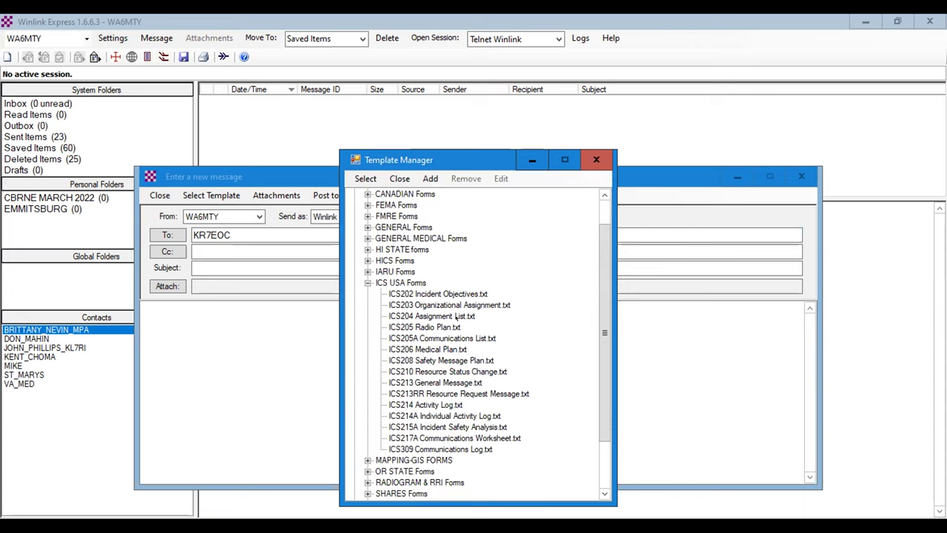
left_click(402, 382)
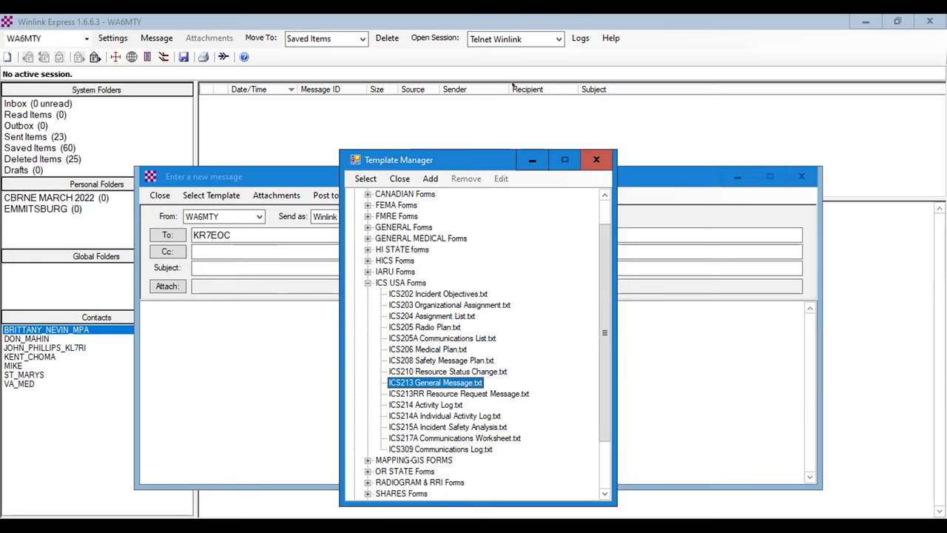
left_click_drag(444, 160, 481, 83)
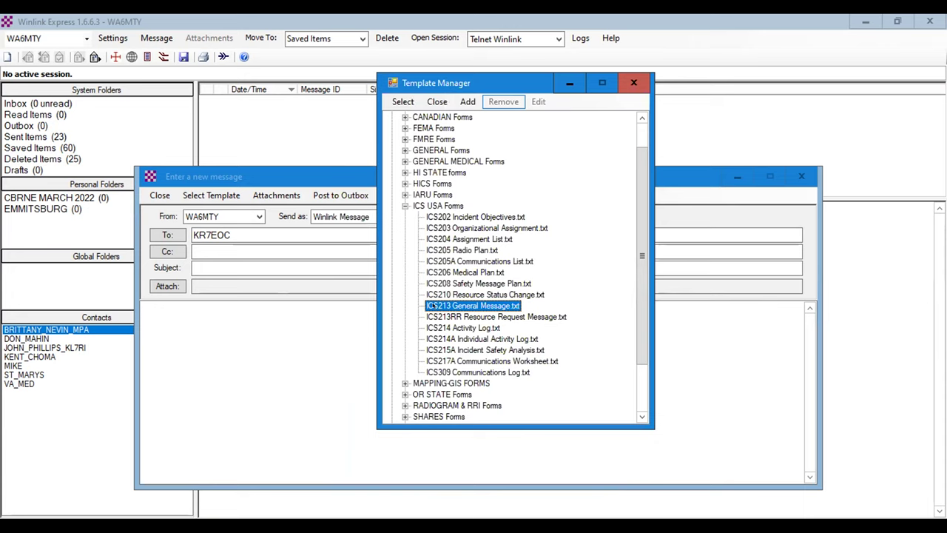
left_click(436, 102)
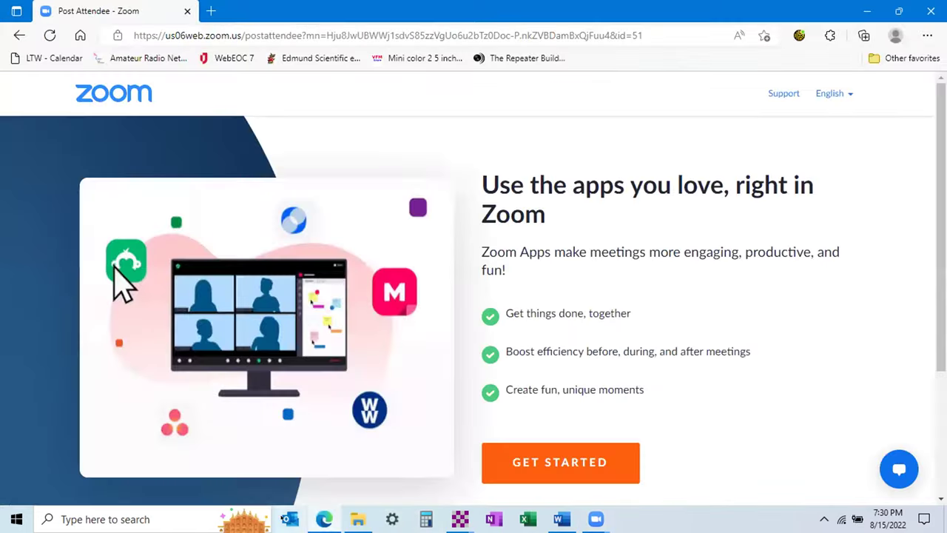
Return to the new message window and open the ICS213 General Message form from the ICS USA Forms templates.
mouse_move(459, 518)
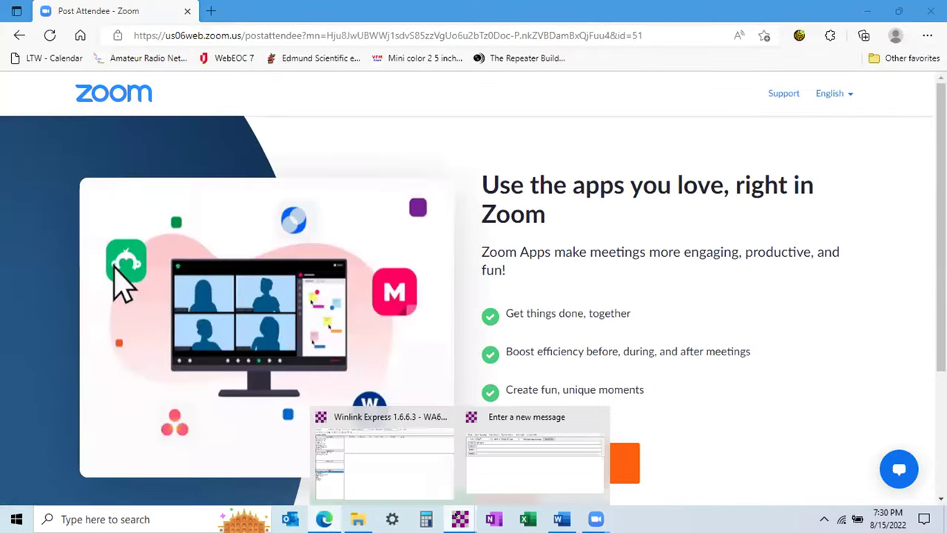
left_click(526, 405)
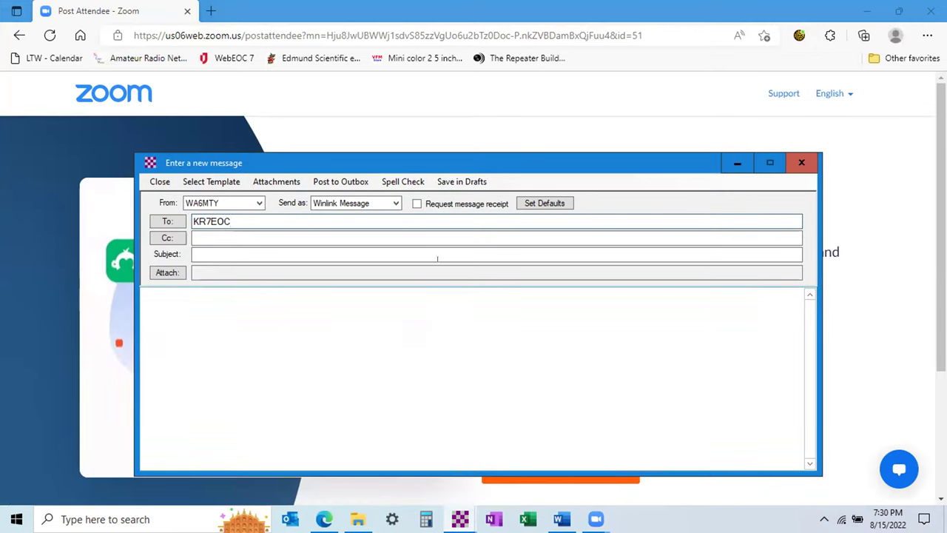
left_click(211, 181)
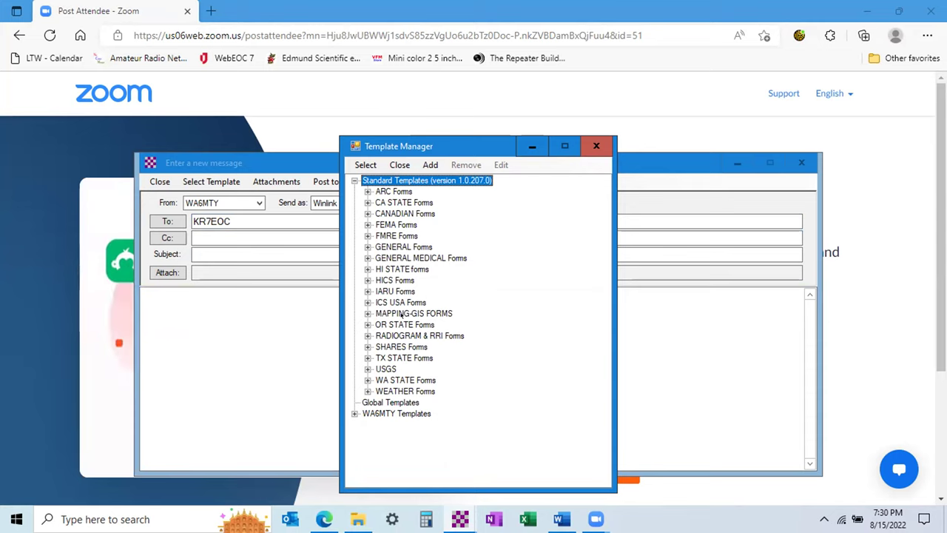
left_click(368, 302)
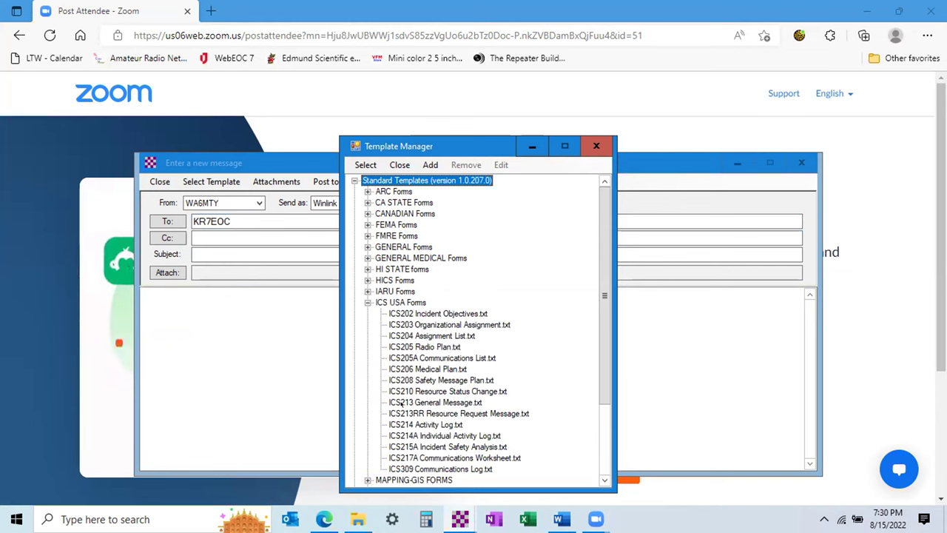
left_click(400, 402)
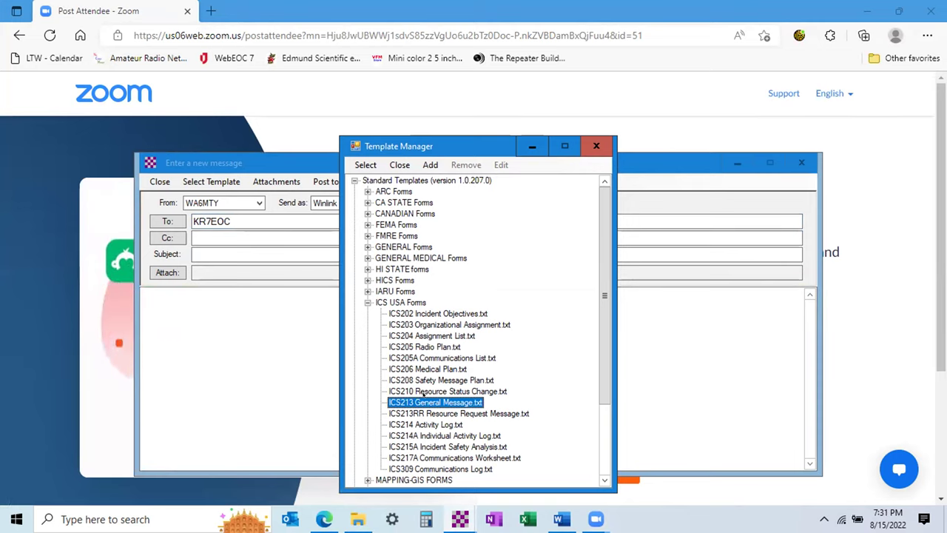
double_click(417, 391)
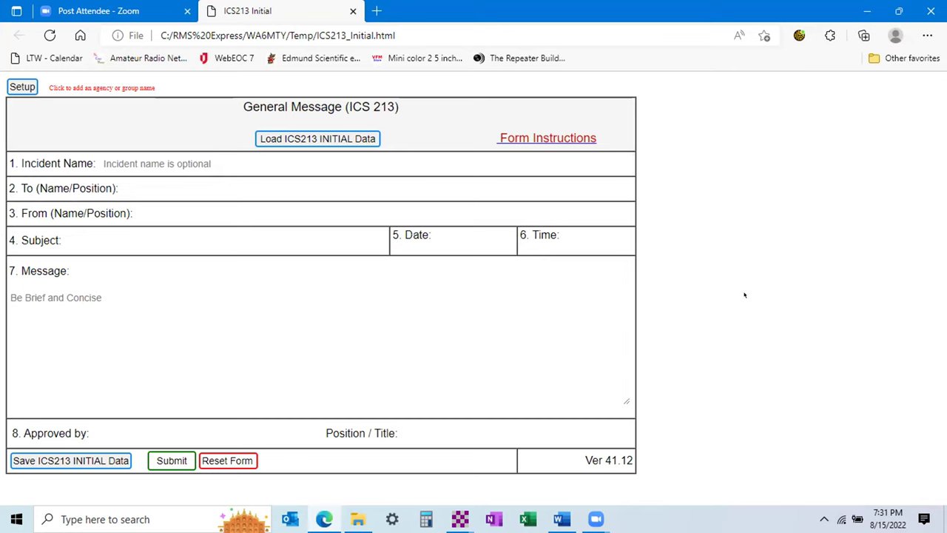
Set the form's incident name to TEST and enter EMERGENCY MANAGER as the To position.
left_click(150, 152)
type("TEST")
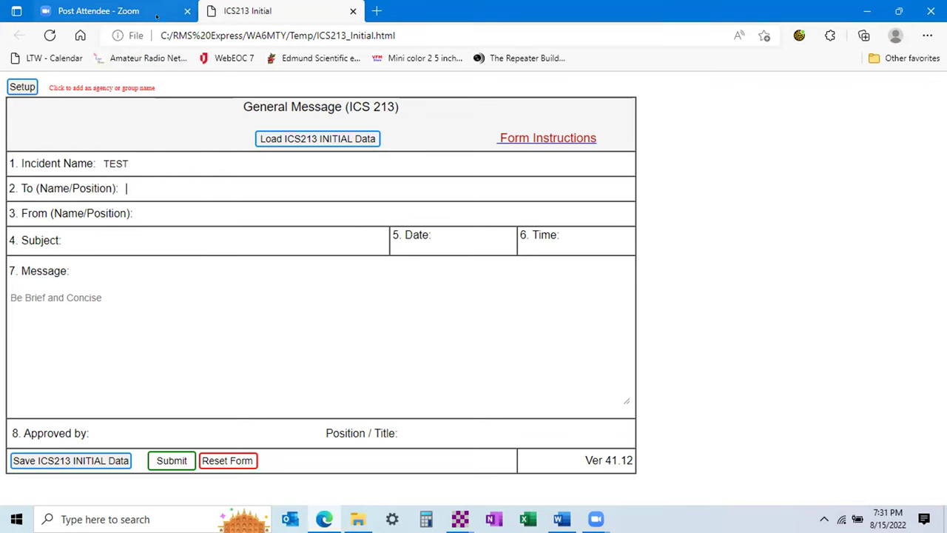
key("Return")
type("EMERTGENCY")
key("Left")
key("Left")
key("Left")
key("Left")
key("BackSpace")
left_click(217, 181)
type("MANAGER")
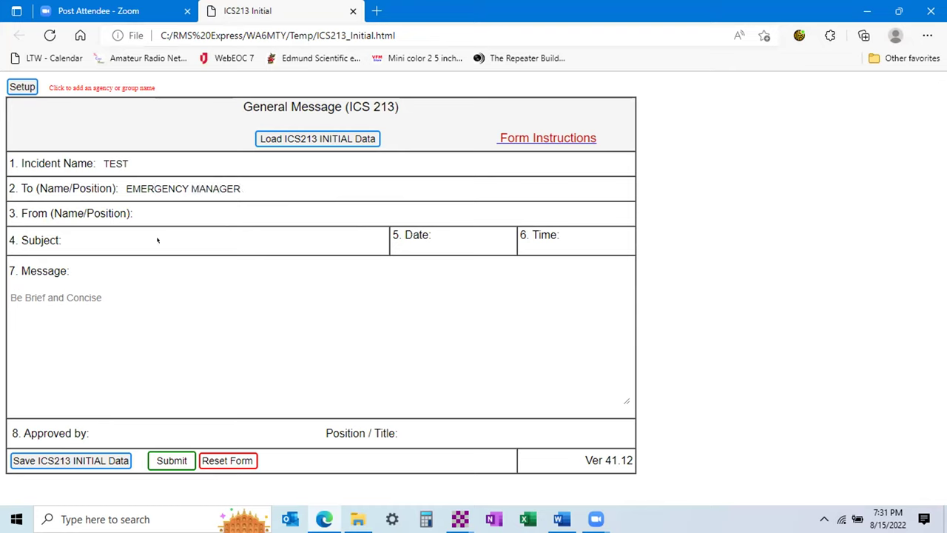
Move the text EMERGENCY MANAGER from the form's To field into its From field.
triple_click(156, 240)
left_click(239, 174)
left_click_drag(239, 174, 123, 182)
key("ctrl+c")
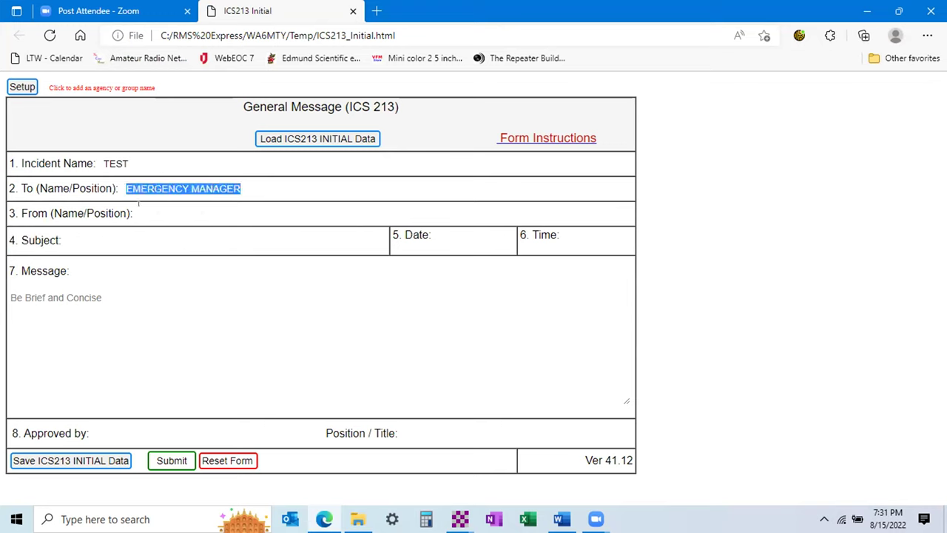
key("BackSpace")
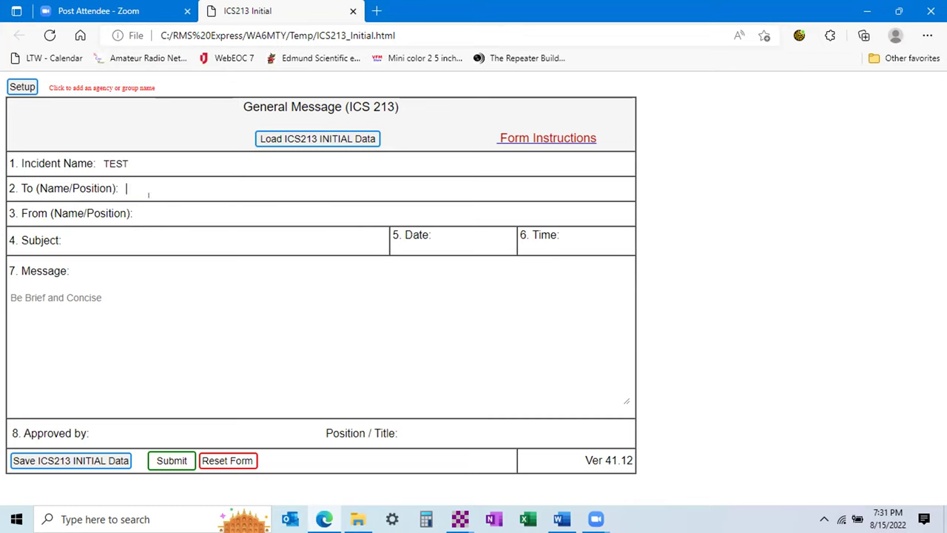
left_click(157, 206)
key("ctrl+v")
Set the form's subject to TEST and enter the message text SEND MORE BEER.
key("Tab")
type("TEST")
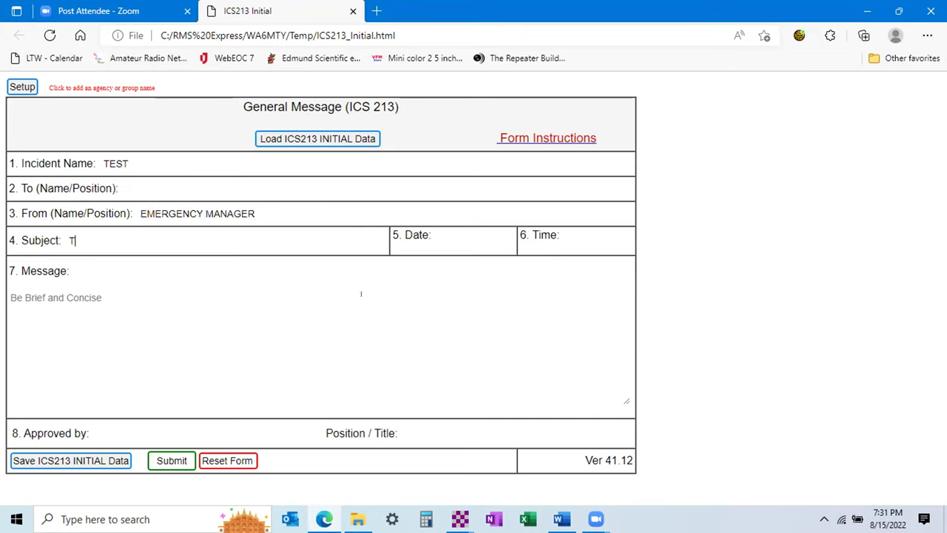
left_click(114, 304)
type("SE")
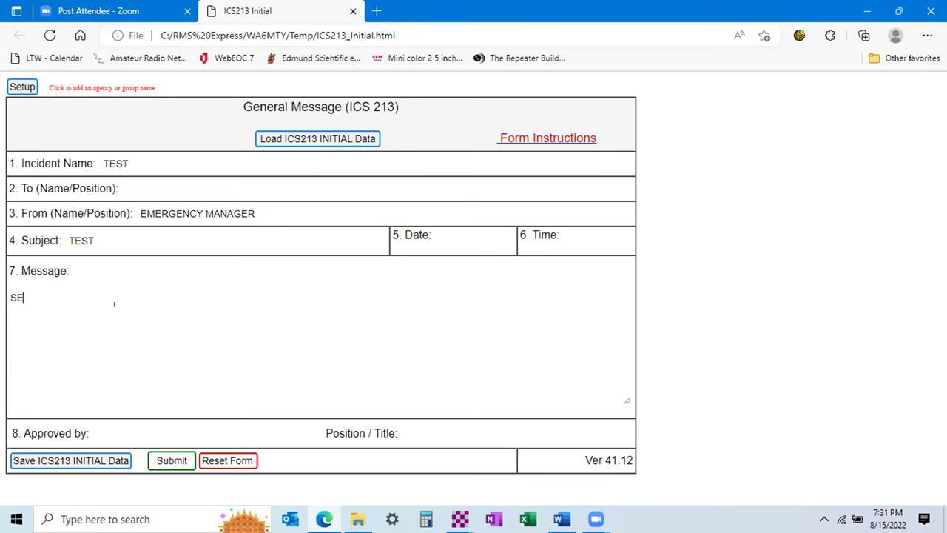
type("ND MORE BEER")
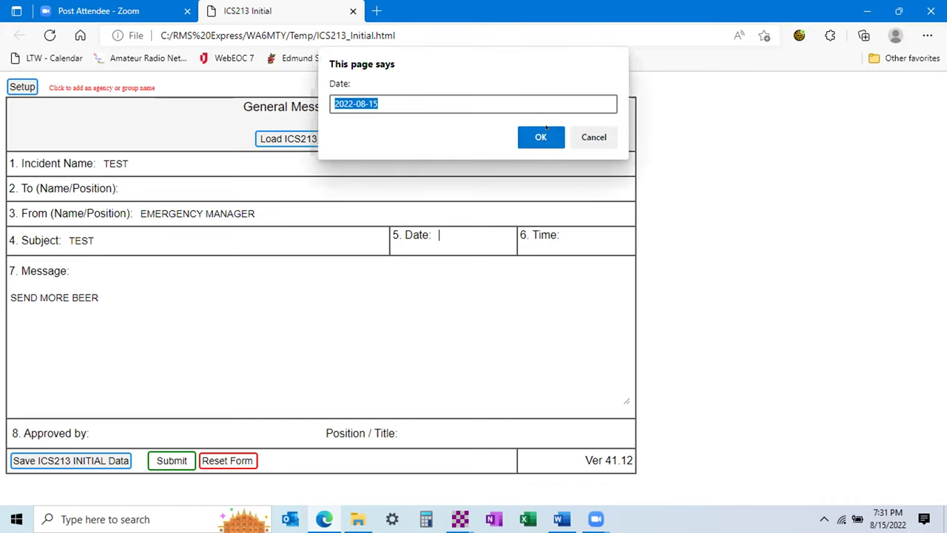
Fill the form's date with 2022-08-15 and its time with 19:32.
left_click(539, 136)
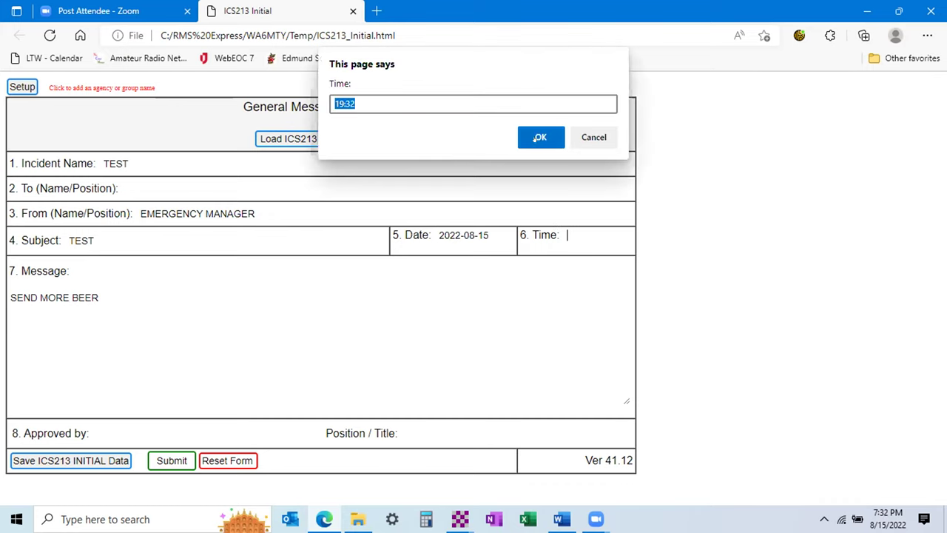
left_click(537, 137)
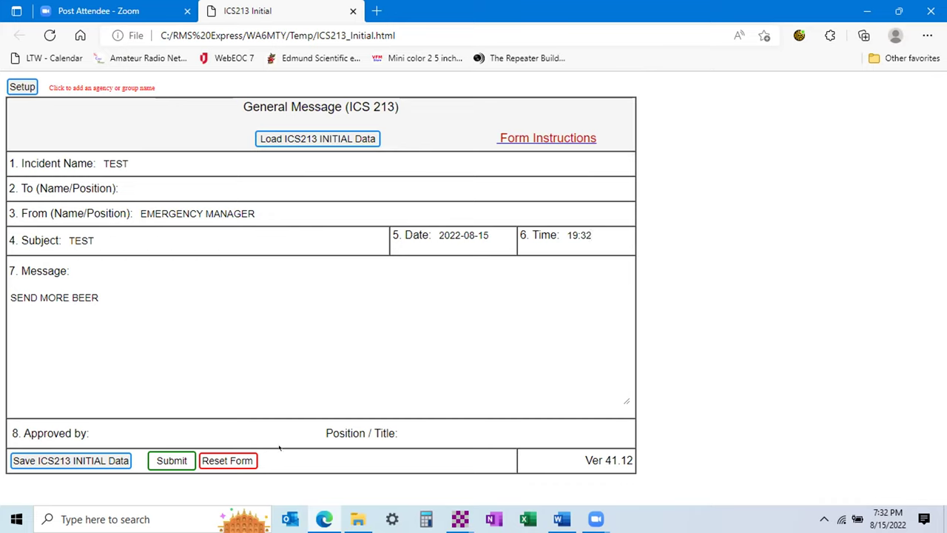
Enter the approver's name with the position WC-EC, and fill the To field with the recipient's name.
left_click(188, 435)
type("BOB")
key("Return")
type("WC-EC")
key("Return")
type("KELLY E")
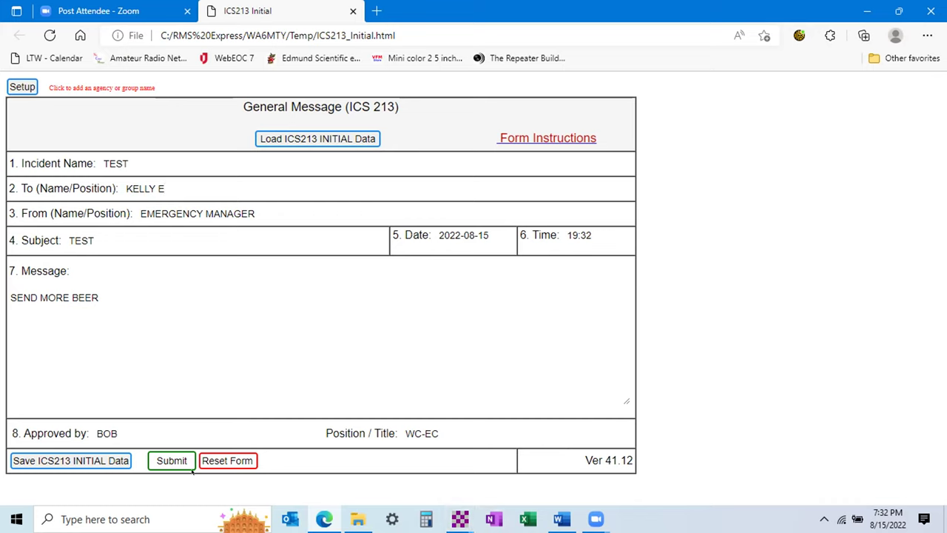
Submit the completed ICS 213 form and accept the submission notice.
left_click(169, 459)
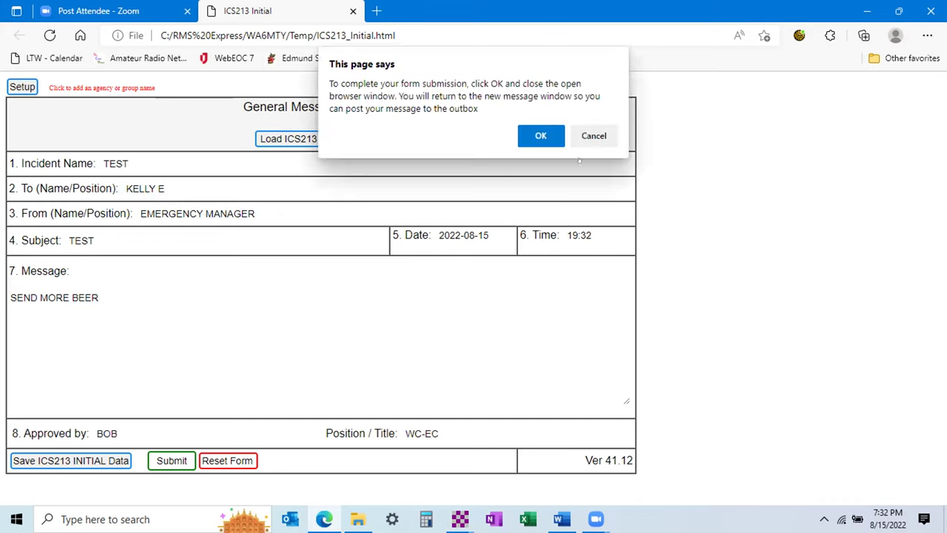
left_click(534, 137)
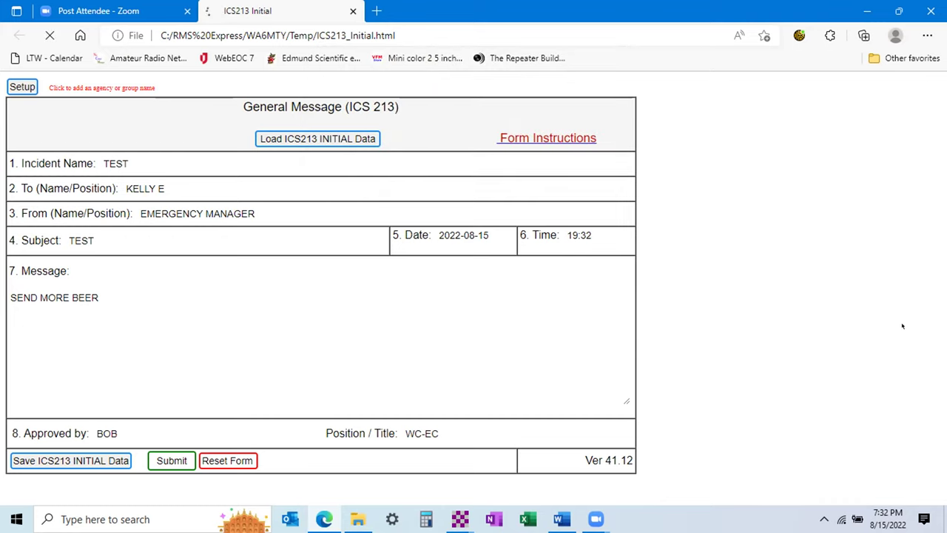
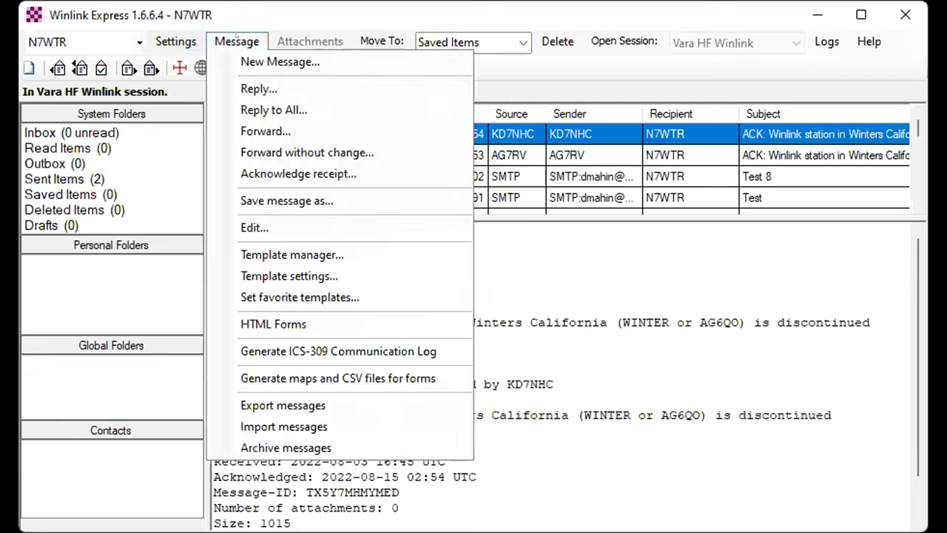
Start a new Winlink message and address it to the recipient's call sign.
left_click(237, 41)
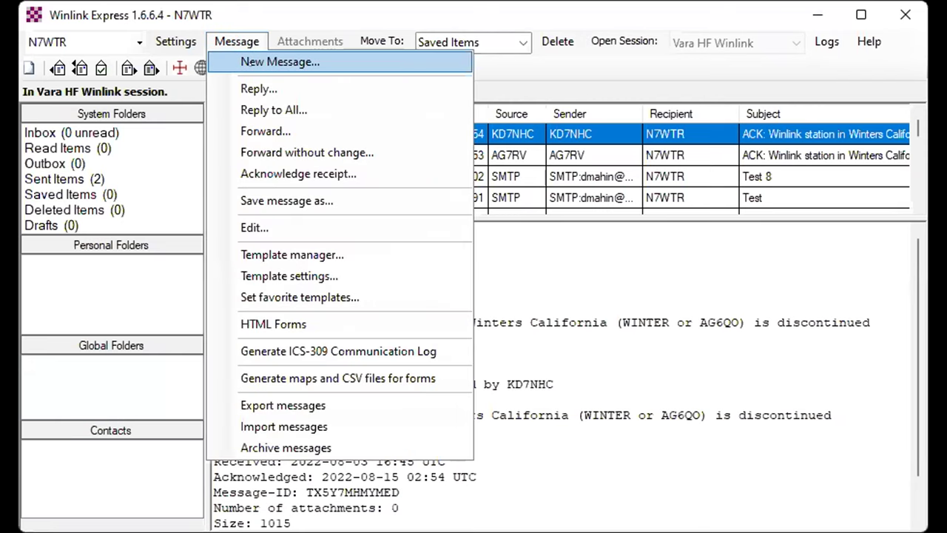
key("Escape")
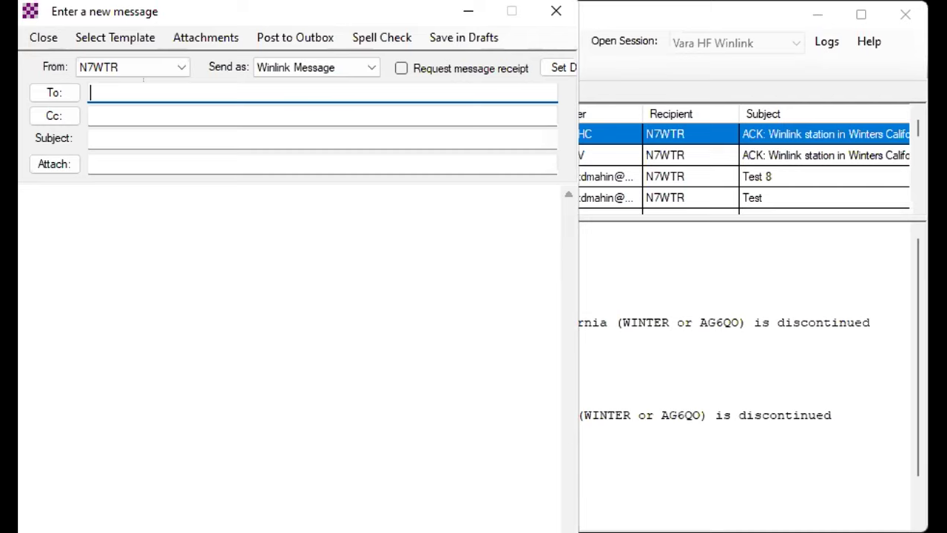
type("k6st")
key("Tab")
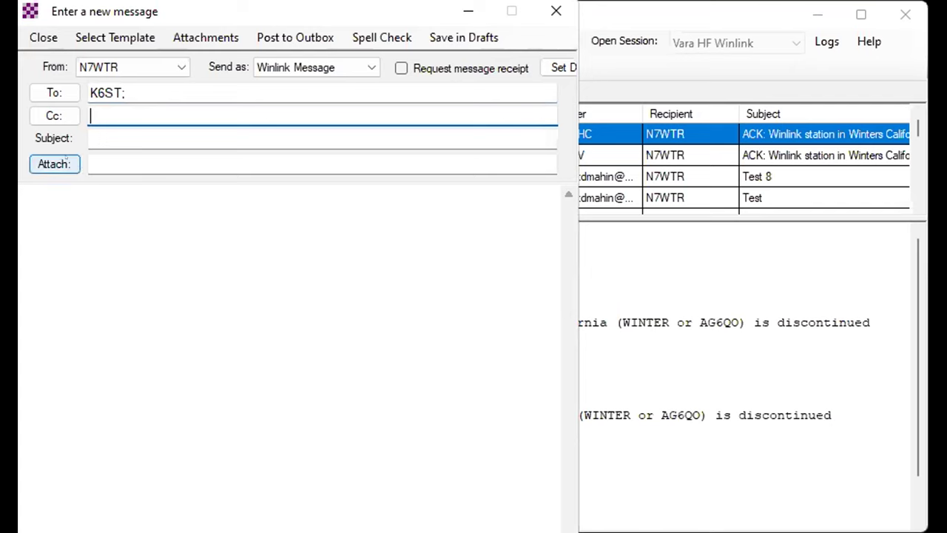
Start adding an attachment to the new message and look through the Desktop files for one to attach.
left_click(37, 160)
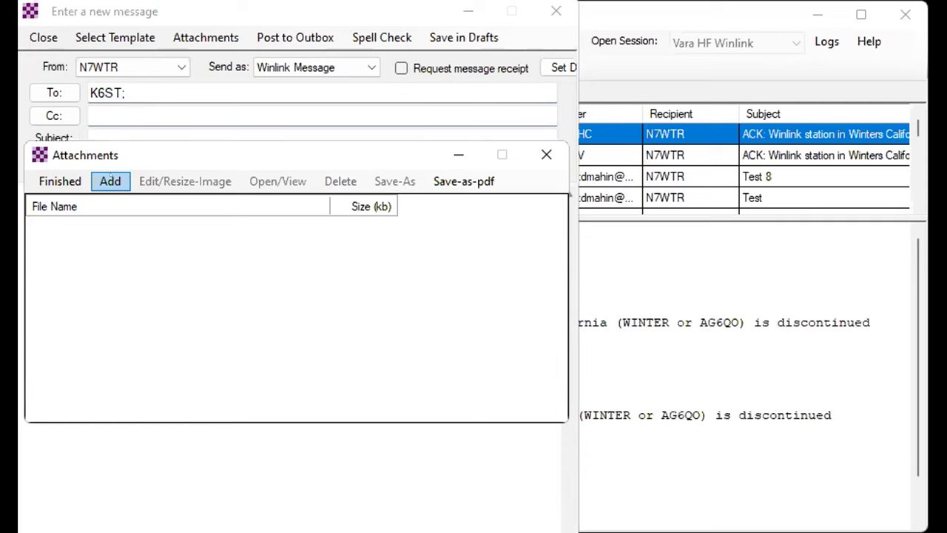
left_click(111, 180)
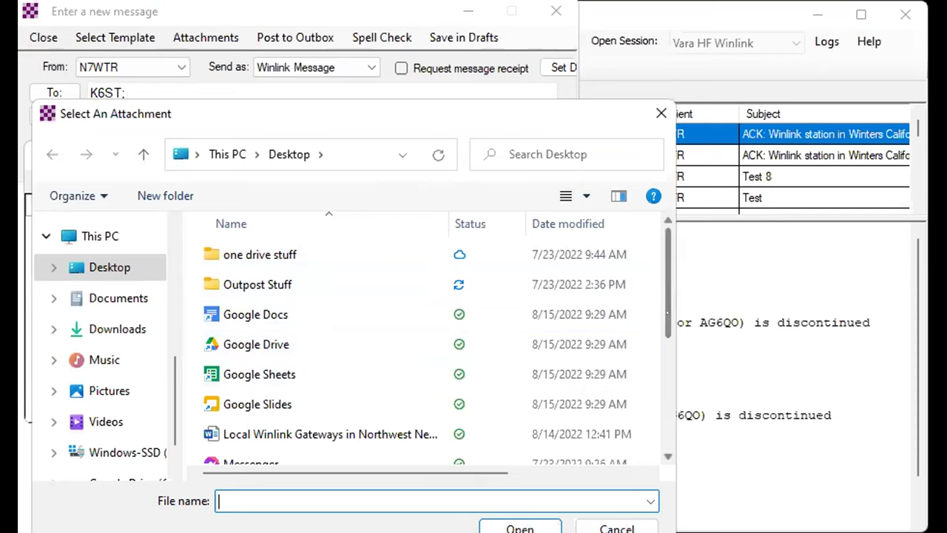
left_click_drag(667, 315, 667, 424)
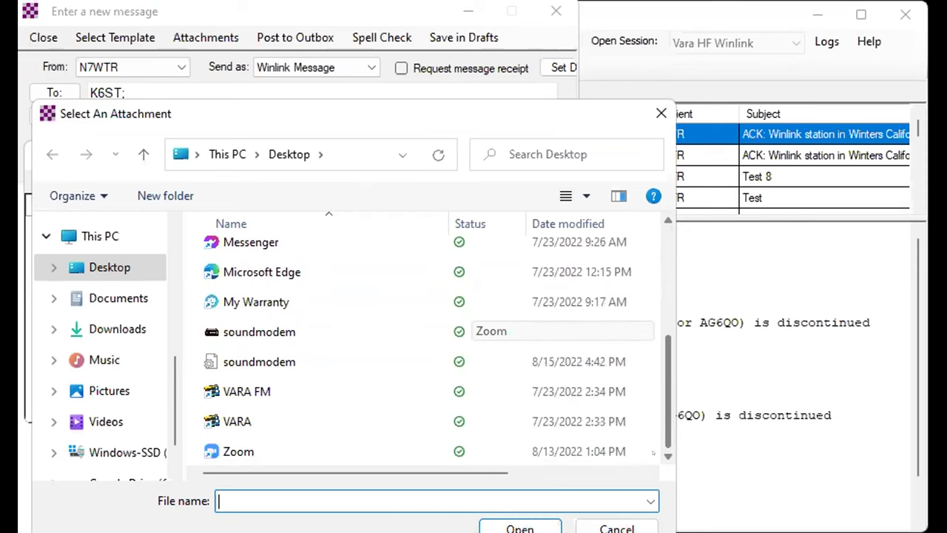
scroll(639, 297, "up", 5)
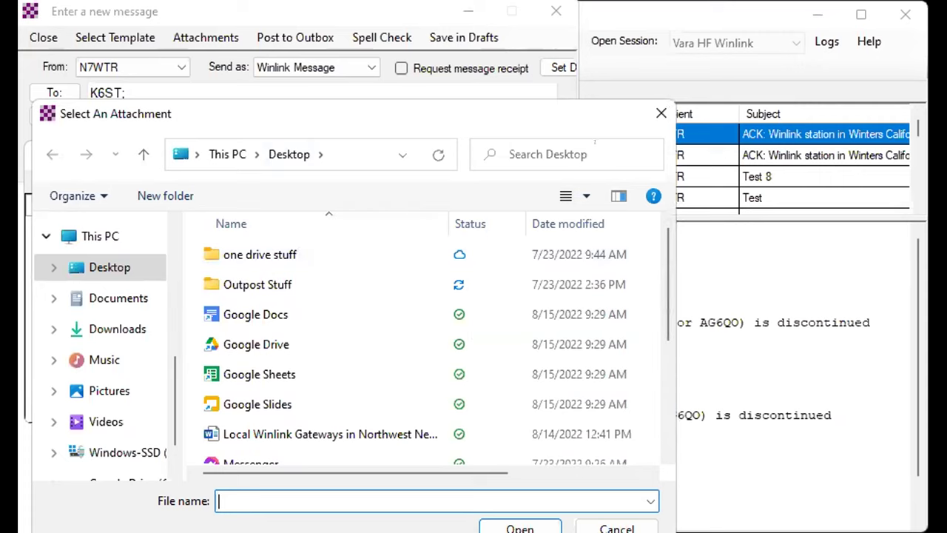
Abandon the attachment selection and close the new message without posting it.
left_click(661, 114)
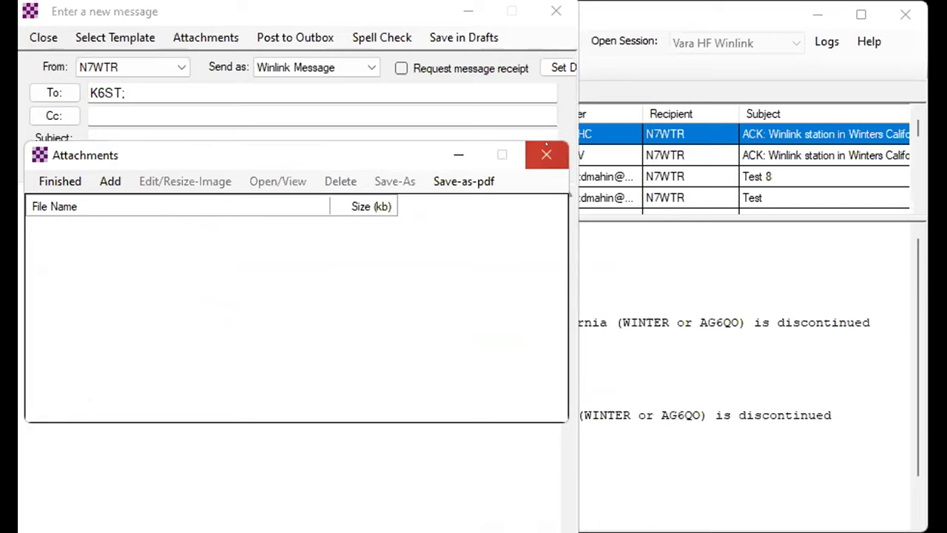
left_click(545, 148)
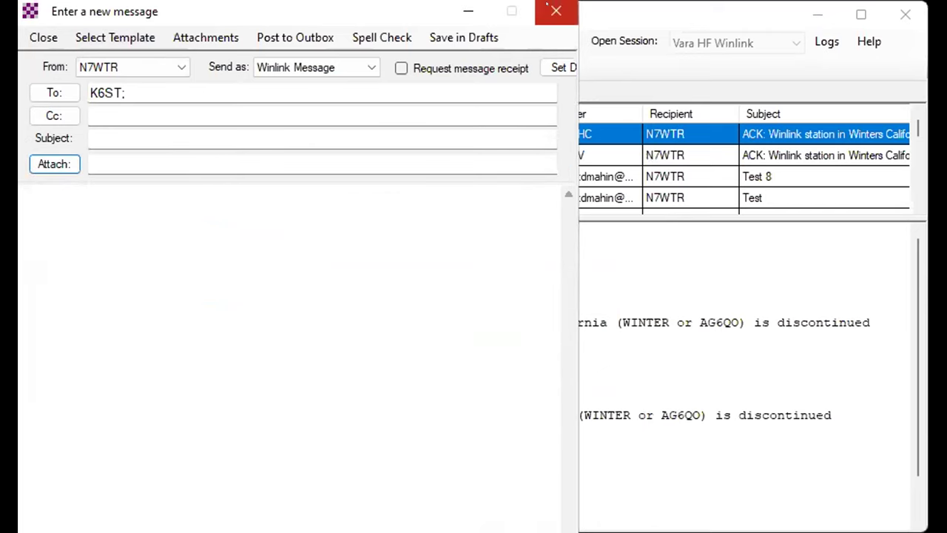
left_click(547, 9)
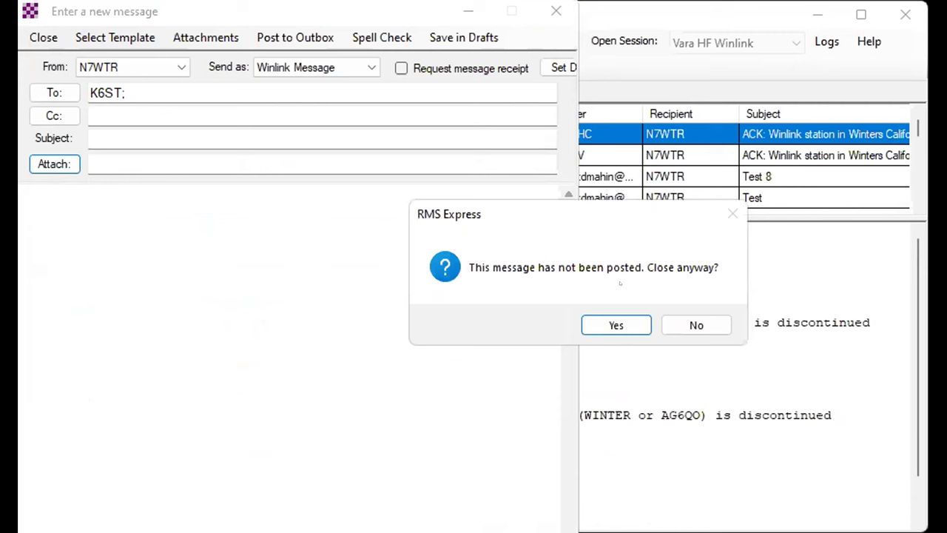
left_click(614, 323)
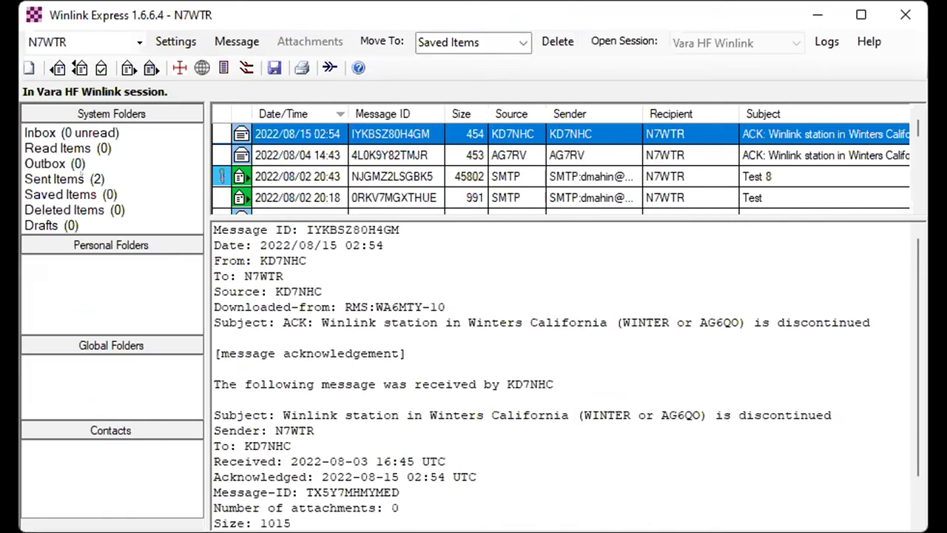
Display the sent message with the subject "FW: Test 8" from Sent Items.
left_click(82, 174)
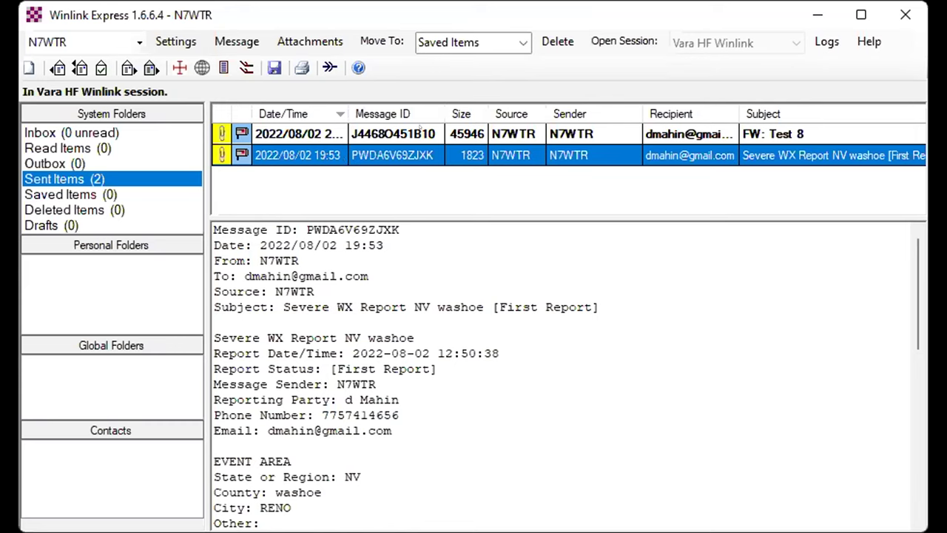
left_click(413, 131)
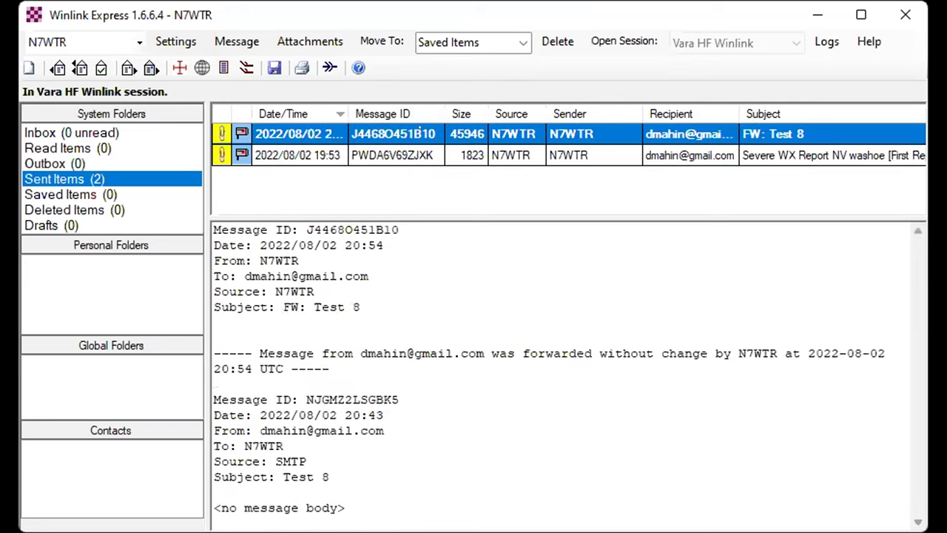